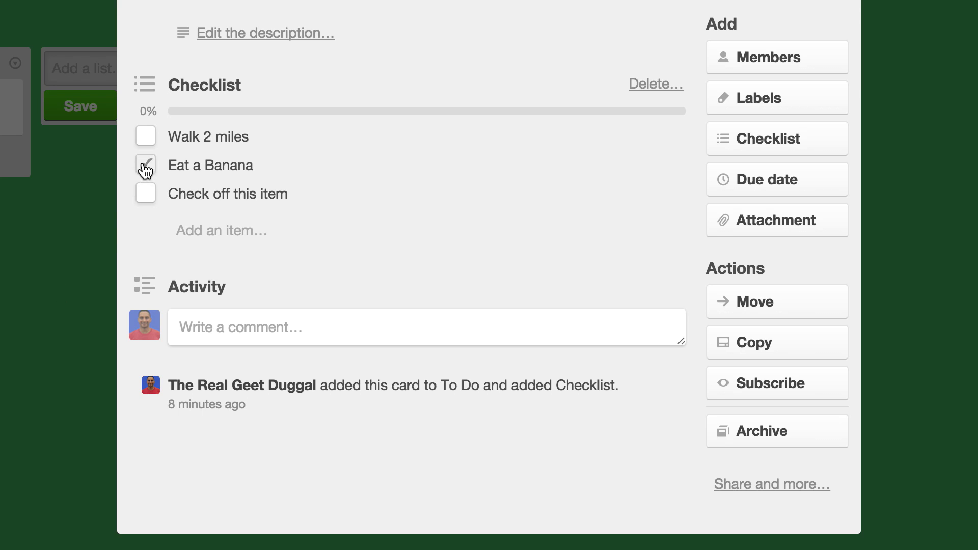
- Check off Walk 2 miles, Eat a Banana and Check off this item on the card's checklist
{"action": "left_click", "coordinate": [145, 137]}
{"action": "left_click", "coordinate": [147, 166]}
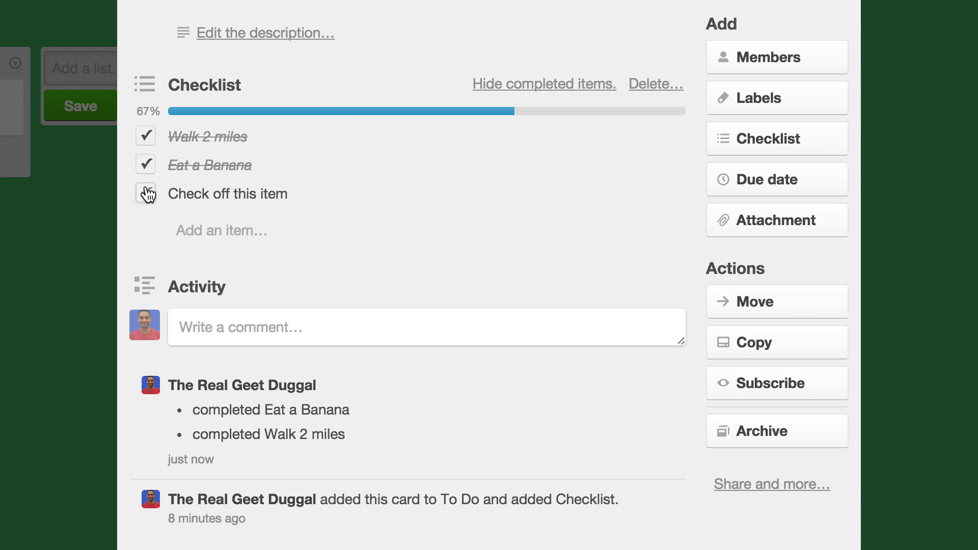
{"action": "left_click", "coordinate": [146, 193]}
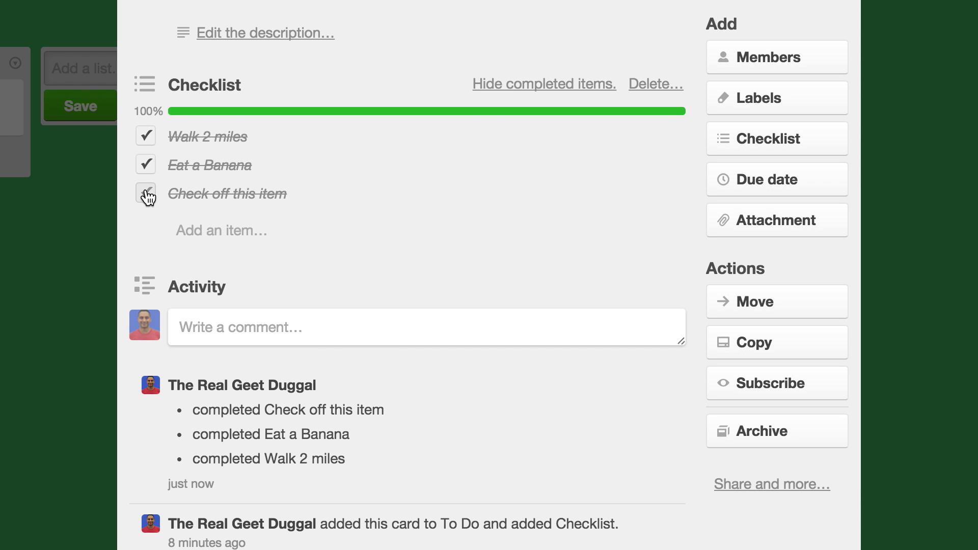
- Move Postponed to the third column, Create unit tests second in To Do, and Brainstorm into Postponed
{"action": "key", "text": "Escape"}
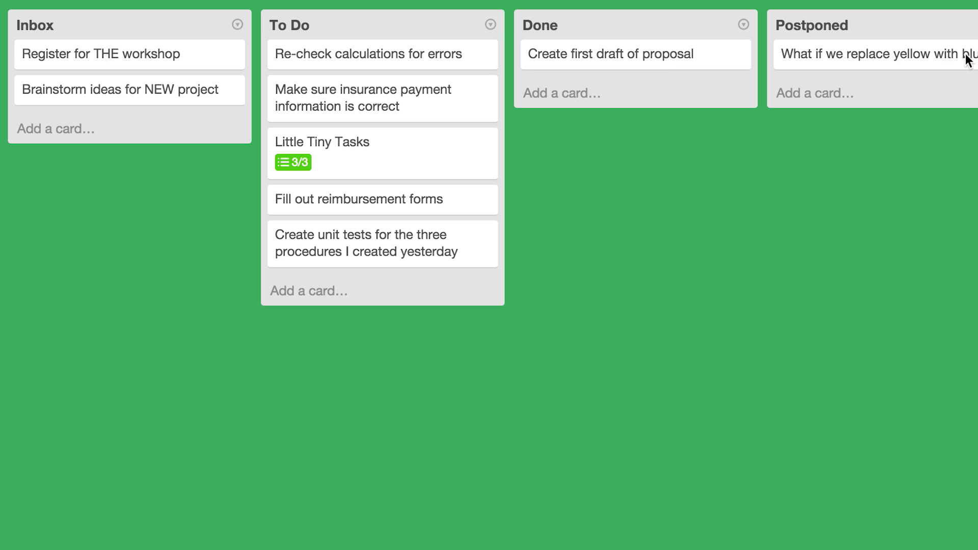
{"action": "left_click_drag", "start_coordinate": [865, 31], "coordinate": [570, 29]}
{"action": "left_click_drag", "start_coordinate": [409, 227], "coordinate": [388, 96]}
{"action": "left_click_drag", "start_coordinate": [181, 89], "coordinate": [696, 60]}
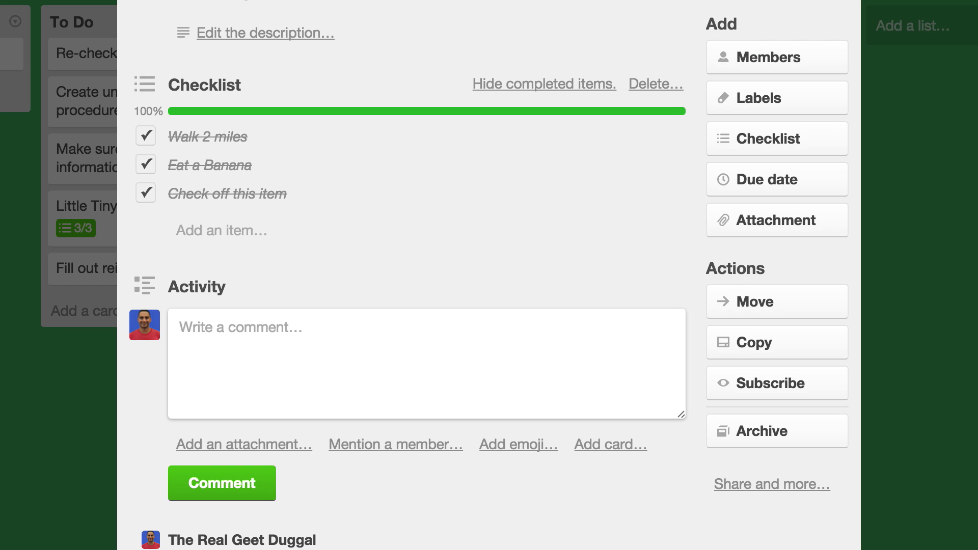
- Comment 'Check this out:' with the YouTube link on Little Tiny Tasks
{"action": "type", "text": "Check this out:"}
{"action": "type", "text": "https://www.youtube.com/watch?v=nFQtwsYwx6Q&list=UUlOWNNZrJBZvZ99vcGNlHDg"}
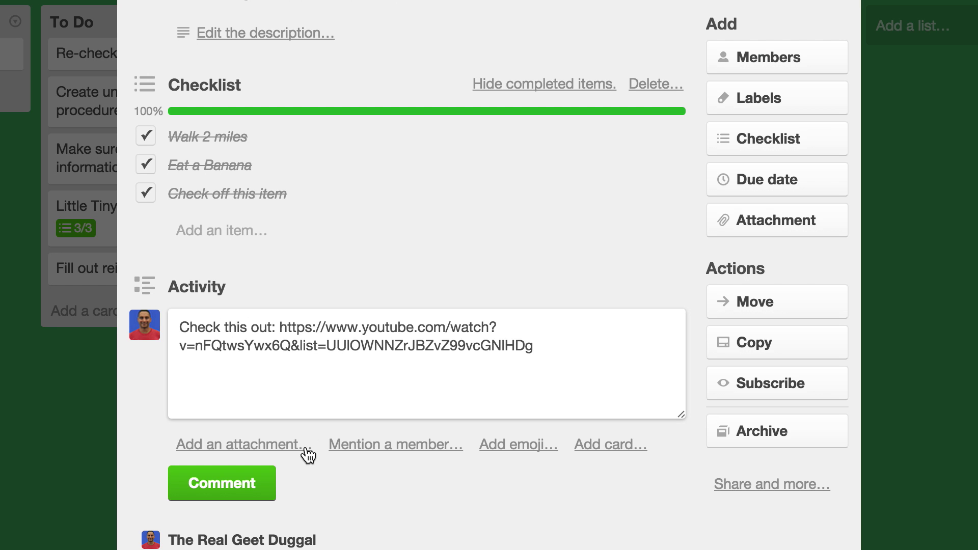
{"action": "left_click", "coordinate": [243, 484]}
- Give the Little Tiny Tasks card the purple label
{"action": "scroll", "coordinate": [243, 481], "scroll_direction": "down", "scroll_amount": 3}
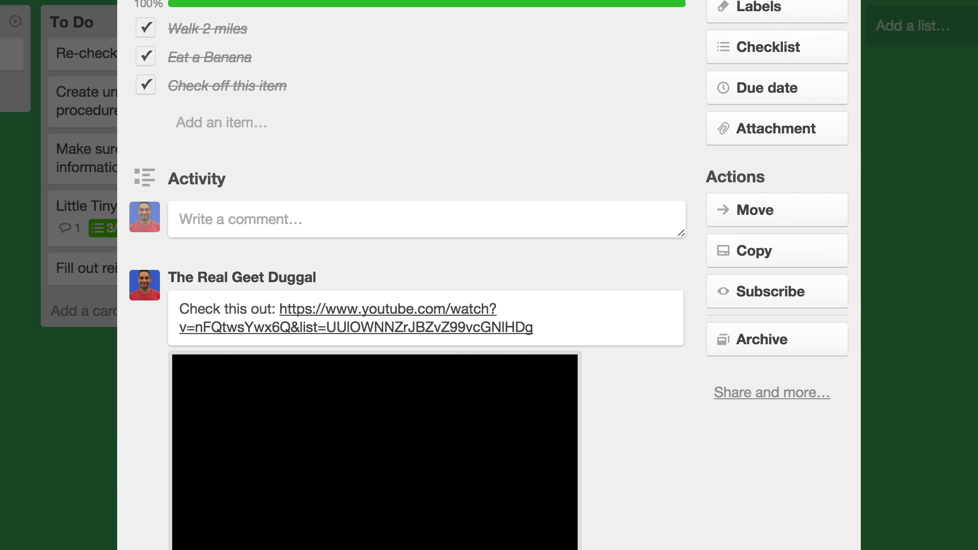
{"action": "scroll", "coordinate": [376, 357], "scroll_direction": "down", "scroll_amount": 2}
{"action": "left_click", "coordinate": [753, 17]}
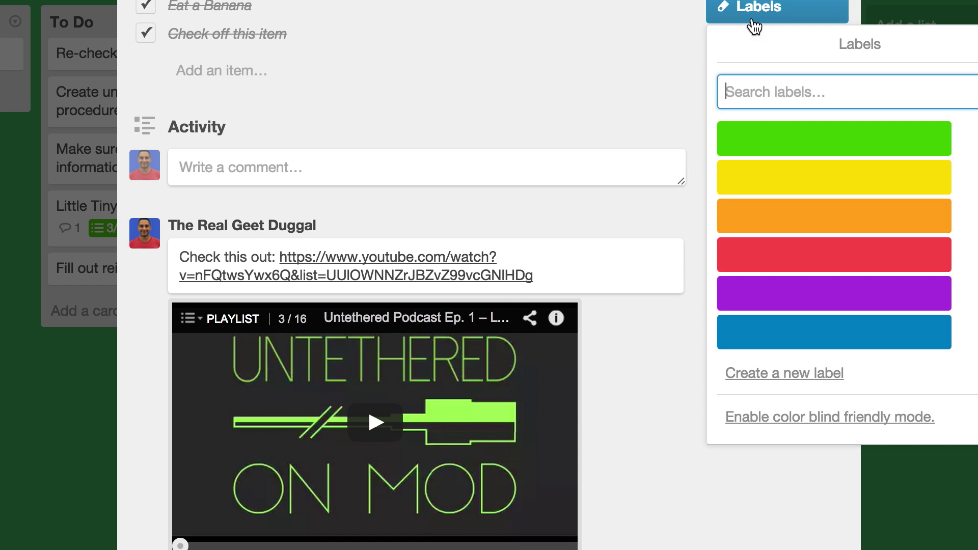
{"action": "left_click", "coordinate": [797, 285]}
- Add yourself as a member of the Little Tiny Tasks card
{"action": "scroll", "coordinate": [530, 43], "scroll_direction": "up", "scroll_amount": 3}
{"action": "left_click", "coordinate": [769, 6]}
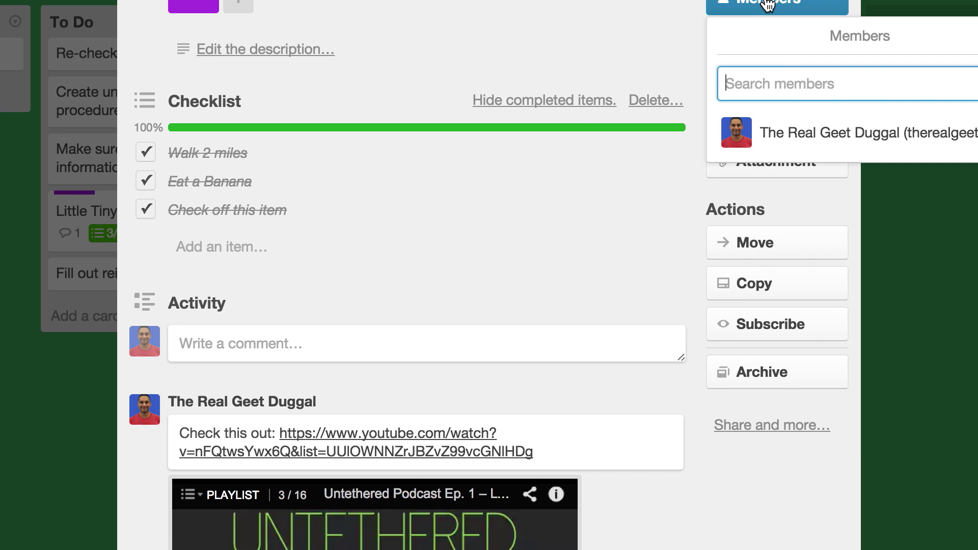
{"action": "left_click", "coordinate": [795, 132]}
{"action": "left_click", "coordinate": [516, 83]}
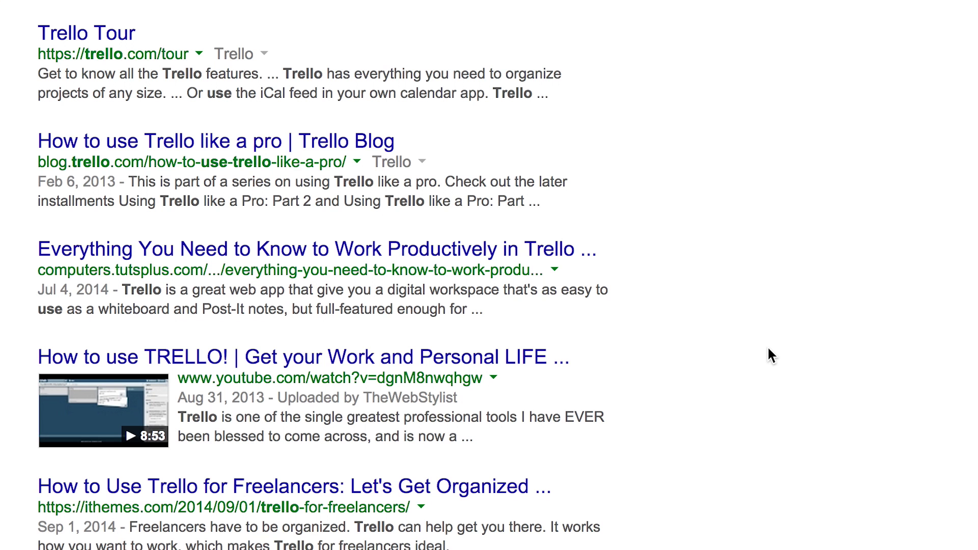
{"action": "scroll", "coordinate": [769, 351], "scroll_direction": "down", "scroll_amount": 2}
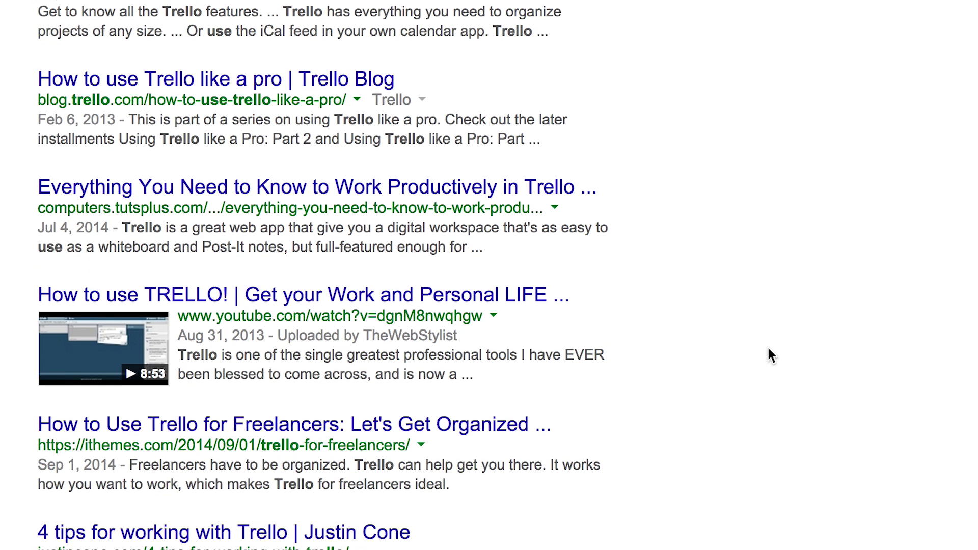
{"action": "scroll", "coordinate": [768, 350], "scroll_direction": "down", "scroll_amount": 2}
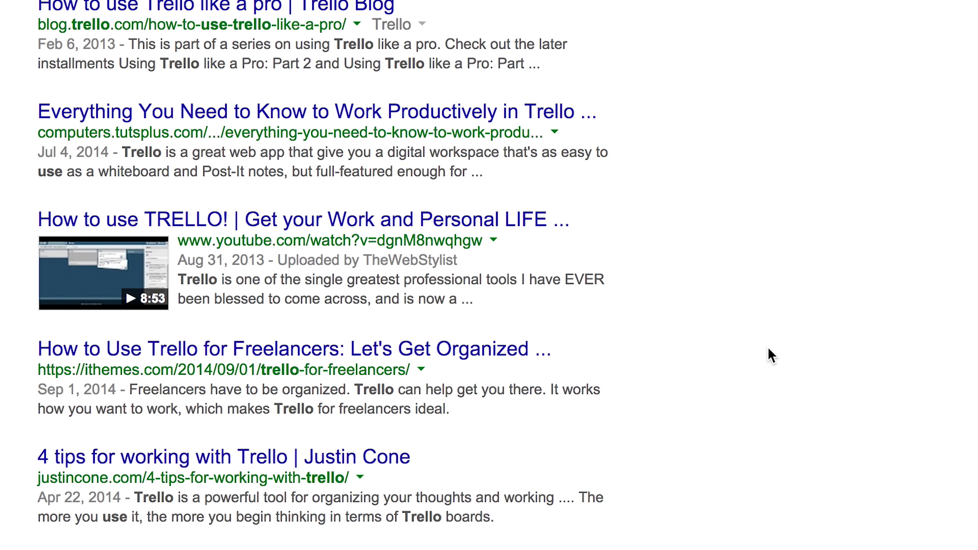
{"action": "scroll", "coordinate": [768, 351], "scroll_direction": "down", "scroll_amount": 2}
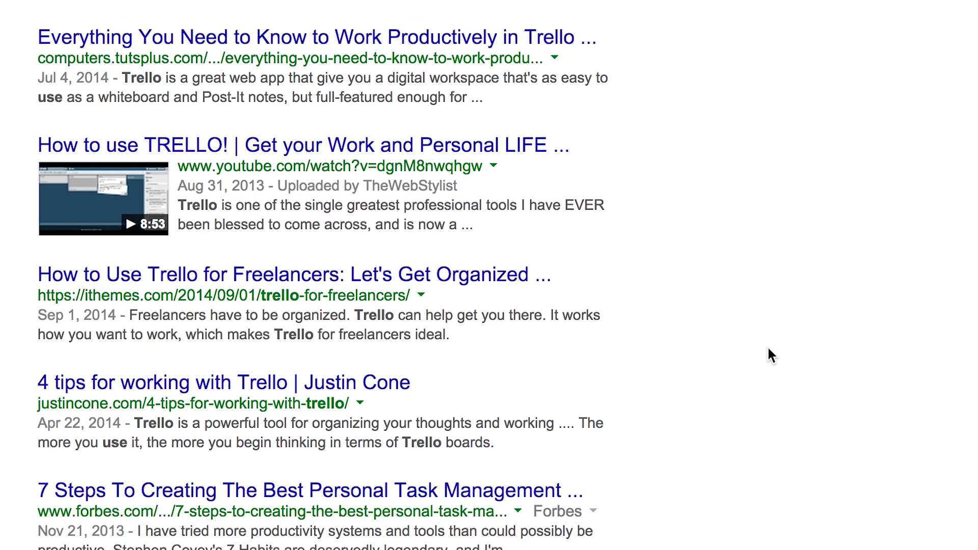
{"action": "scroll", "coordinate": [769, 351], "scroll_direction": "down", "scroll_amount": 5}
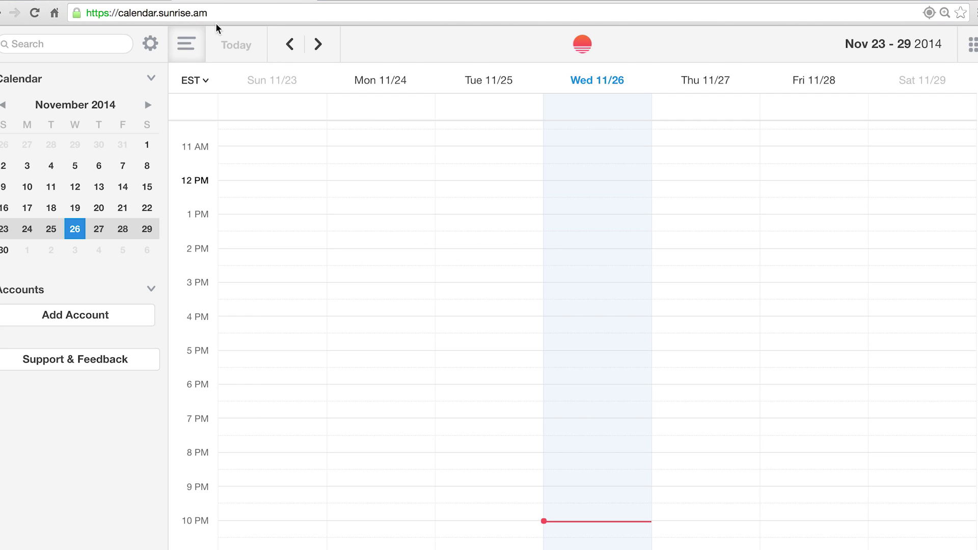
- Connect and authorize the Trello account in Sunrise's Accounts settings, then close settings
{"action": "left_click", "coordinate": [150, 44]}
{"action": "left_click", "coordinate": [411, 107]}
{"action": "scroll", "coordinate": [598, 411], "scroll_direction": "down", "scroll_amount": 7}
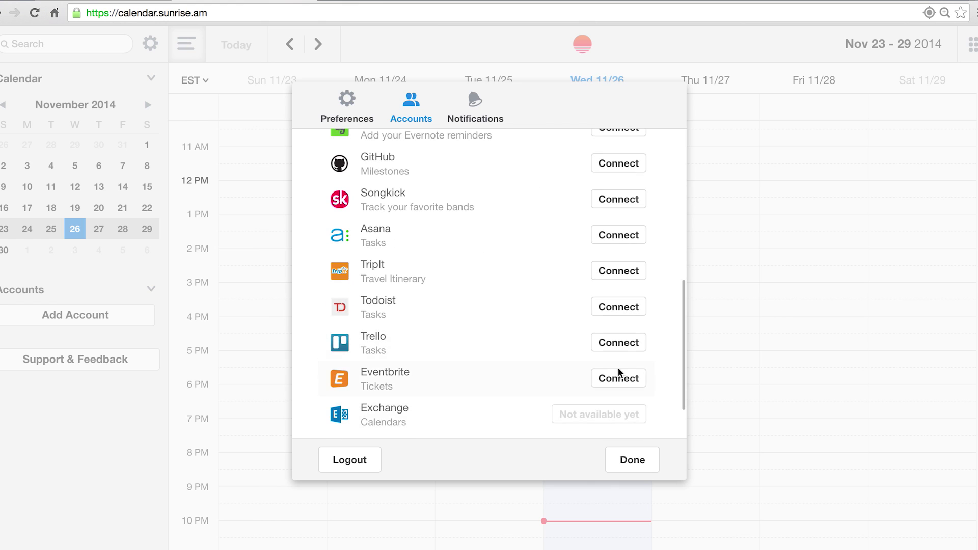
{"action": "left_click", "coordinate": [623, 347]}
{"action": "left_click", "coordinate": [467, 227]}
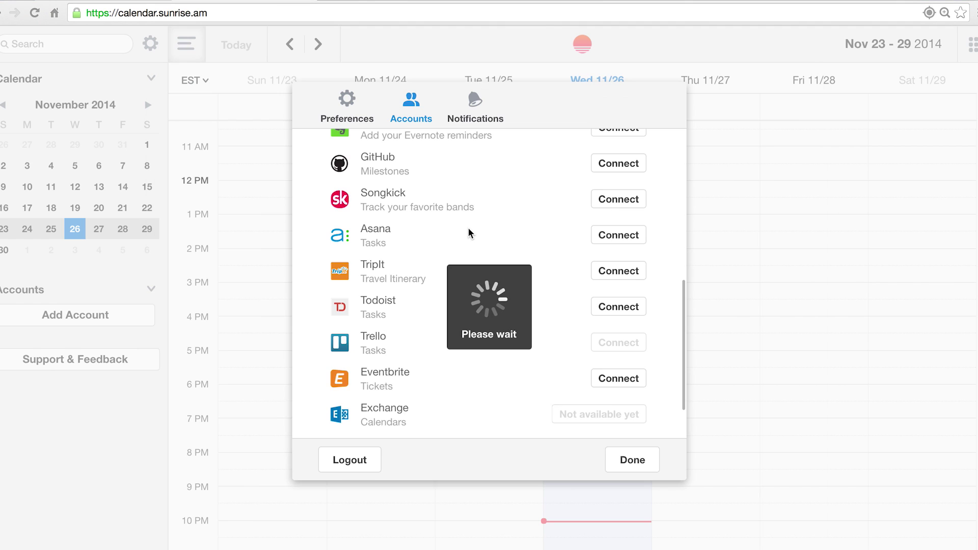
{"action": "left_click", "coordinate": [632, 460]}
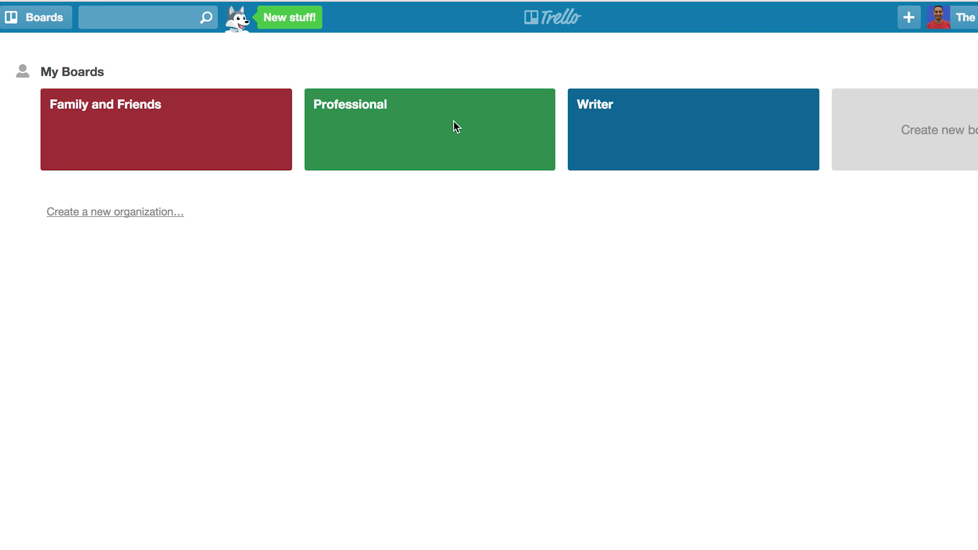
- Star the Professional, Family and Friends and Writer boards, then open the Professional board
{"action": "mouse_move", "coordinate": [461, 131]}
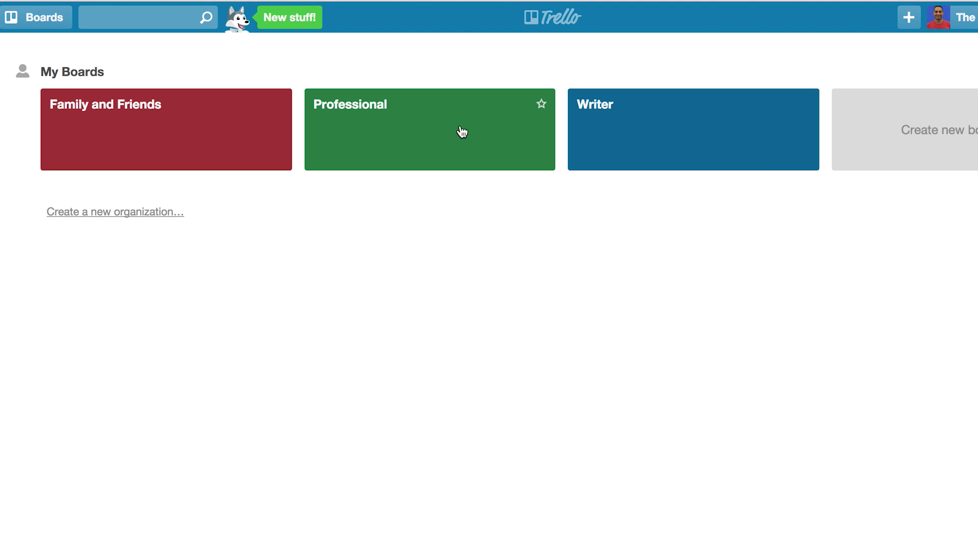
{"action": "left_click", "coordinate": [541, 105]}
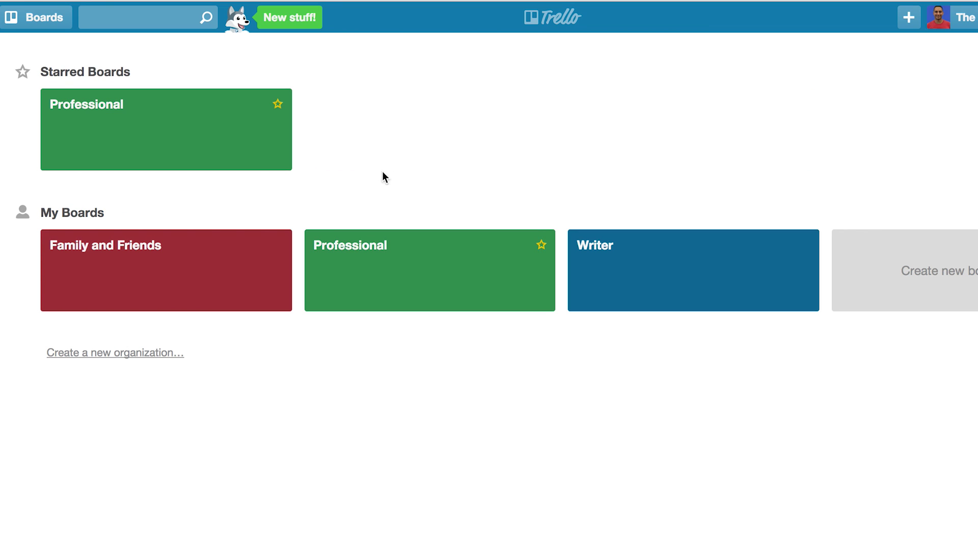
{"action": "mouse_move", "coordinate": [280, 245]}
{"action": "left_click", "coordinate": [279, 246]}
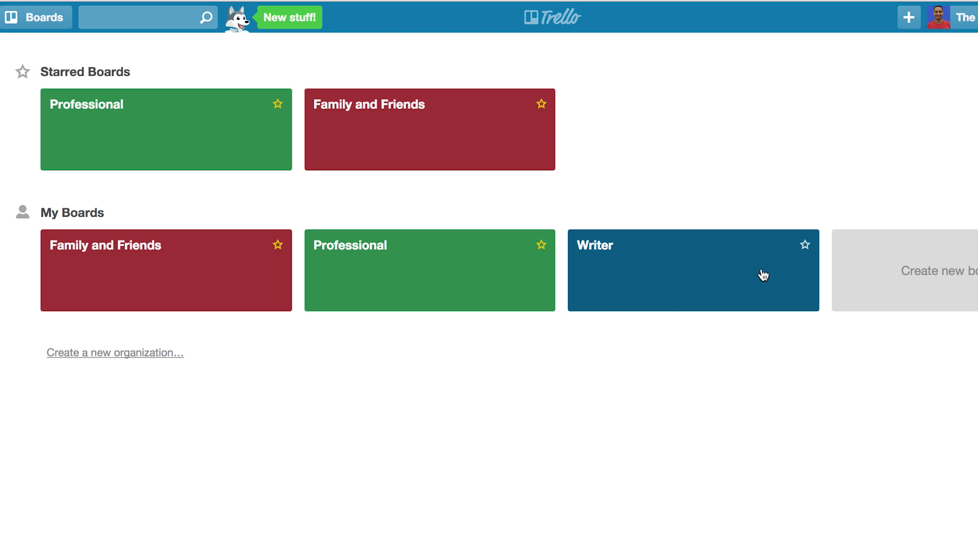
{"action": "left_click", "coordinate": [805, 246]}
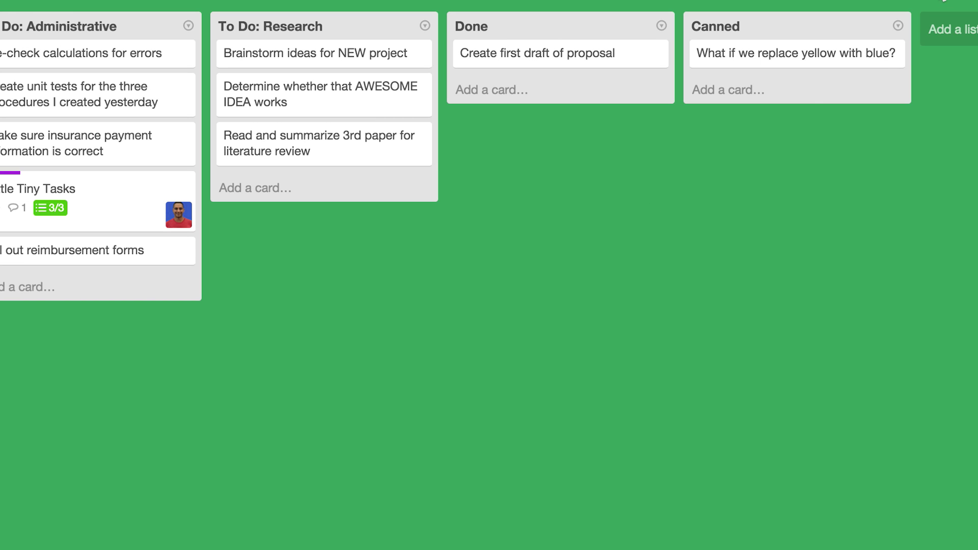
{"action": "left_click", "coordinate": [943, 2]}
- Forward the Welcome to Trello! email from Gmail to the Professional board's email address
{"action": "left_click", "coordinate": [872, 186]}
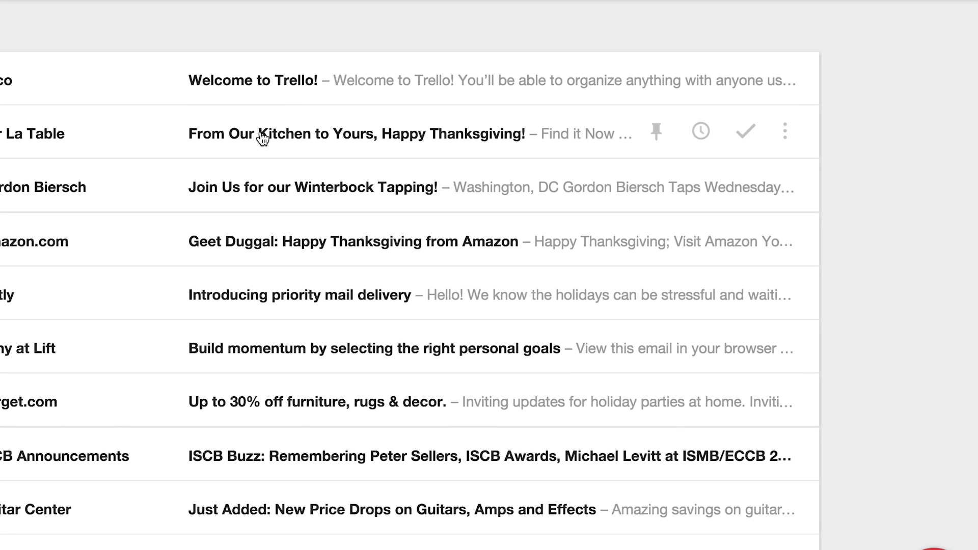
{"action": "left_click", "coordinate": [292, 95]}
{"action": "key", "text": "f"}
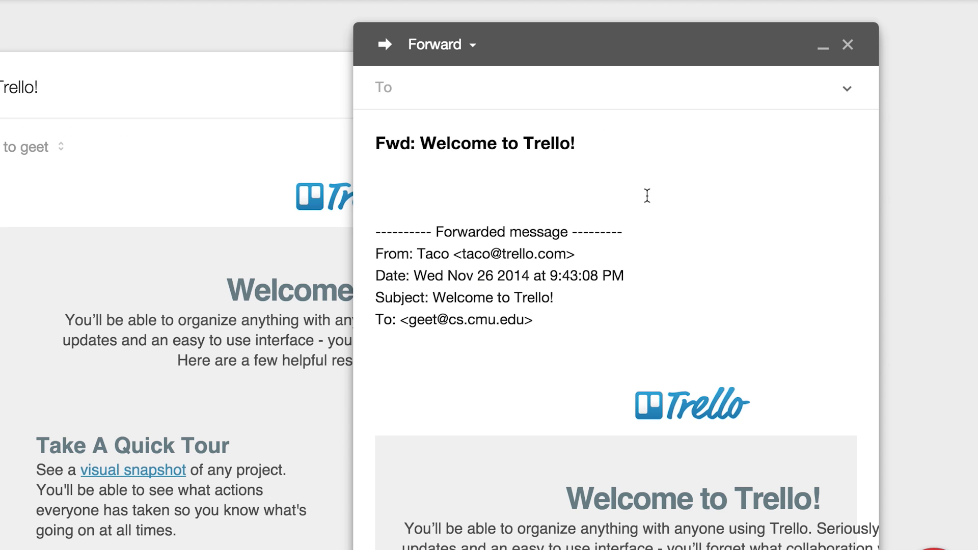
{"action": "key", "text": "super+v"}
{"action": "key", "text": "Return"}
{"action": "key", "text": "super+Return"}
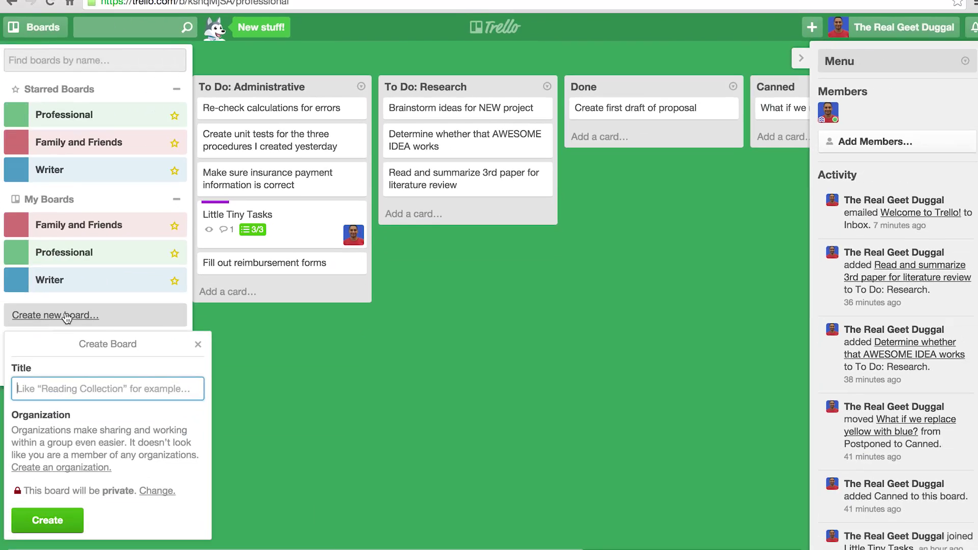
- Create the AWESOME idea works? board with a green background and hide its sidebar
{"action": "type", "text": "AWESOME idea works?"}
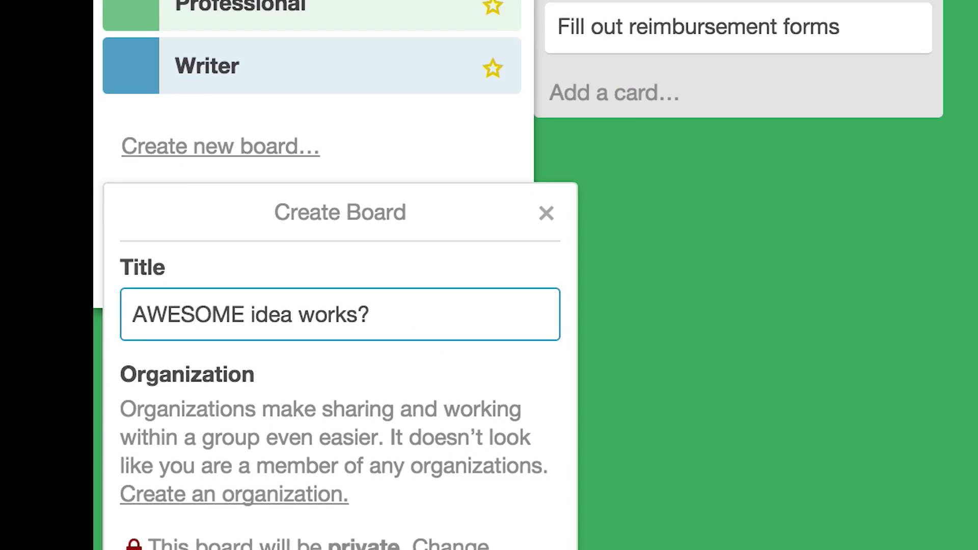
{"action": "key", "text": "Return"}
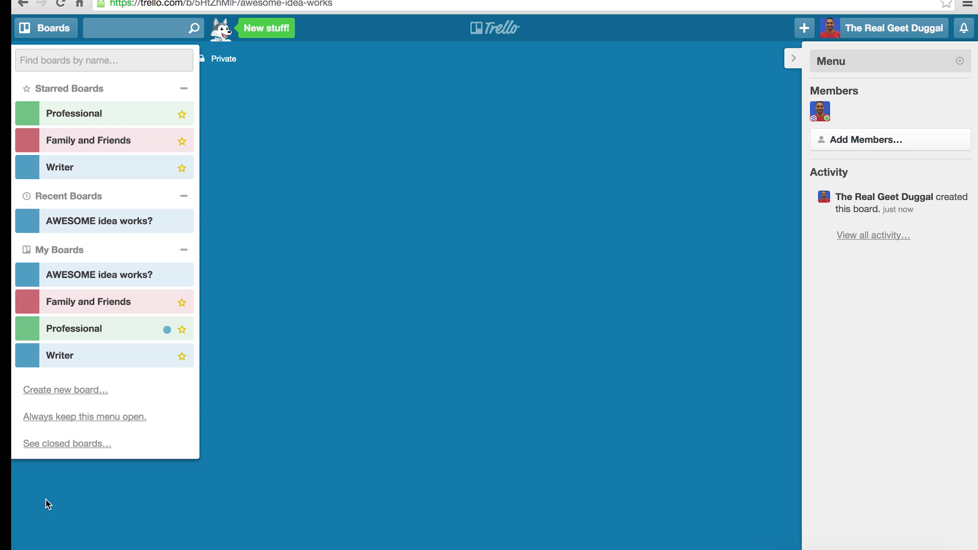
{"action": "left_click", "coordinate": [957, 61]}
{"action": "left_click", "coordinate": [903, 188]}
{"action": "left_click", "coordinate": [827, 124]}
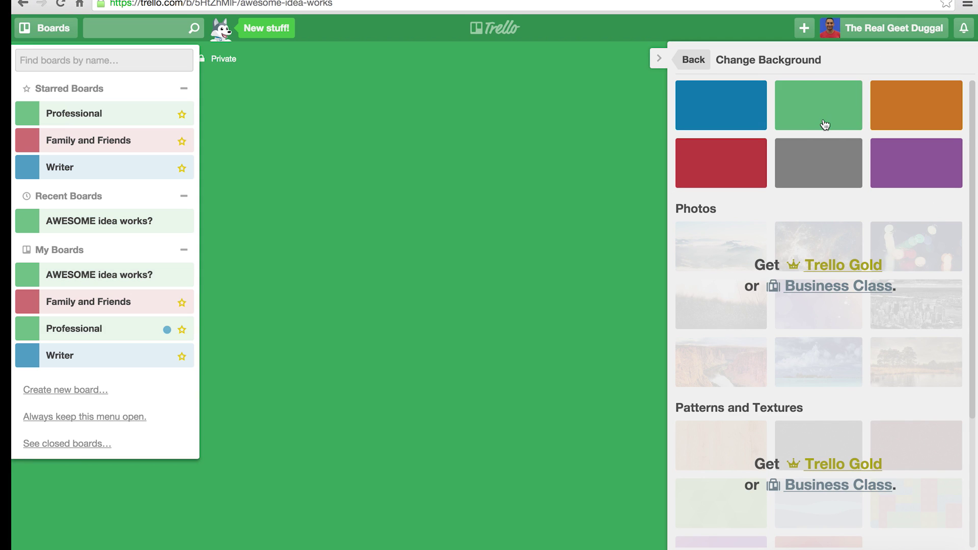
{"action": "left_click", "coordinate": [442, 124]}
{"action": "left_click", "coordinate": [662, 60]}
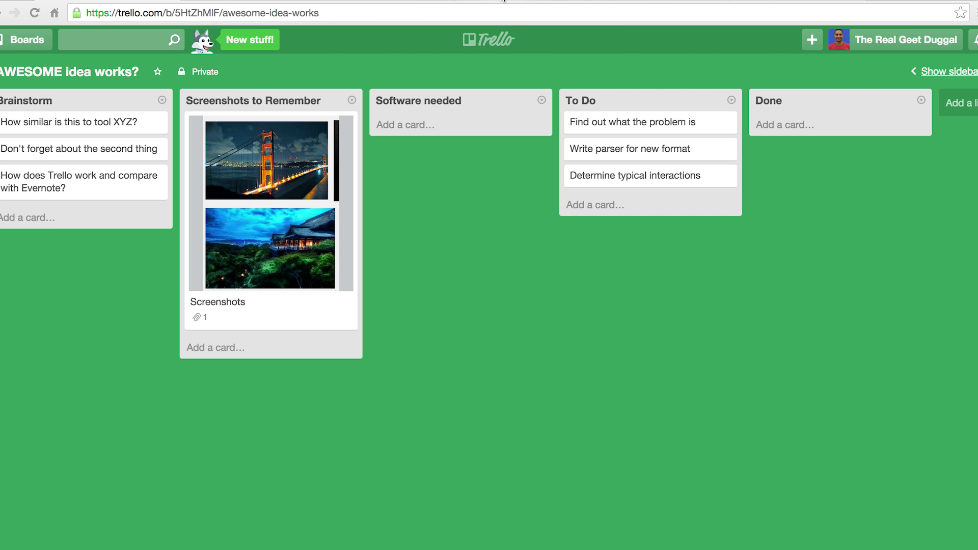
- Add a Haha card to Screenshots to Remember with a Cookie Monster screenshot attached
{"action": "left_click", "coordinate": [503, 1]}
{"action": "key", "text": "super+shift+4"}
{"action": "left_click_drag", "start_coordinate": [377, 246], "coordinate": [561, 389]}
{"action": "key", "text": "ctrl+Tab"}
{"action": "key", "text": "ctrl+Tab"}
{"action": "left_click", "coordinate": [240, 349]}
{"action": "type", "text": "Ha"}
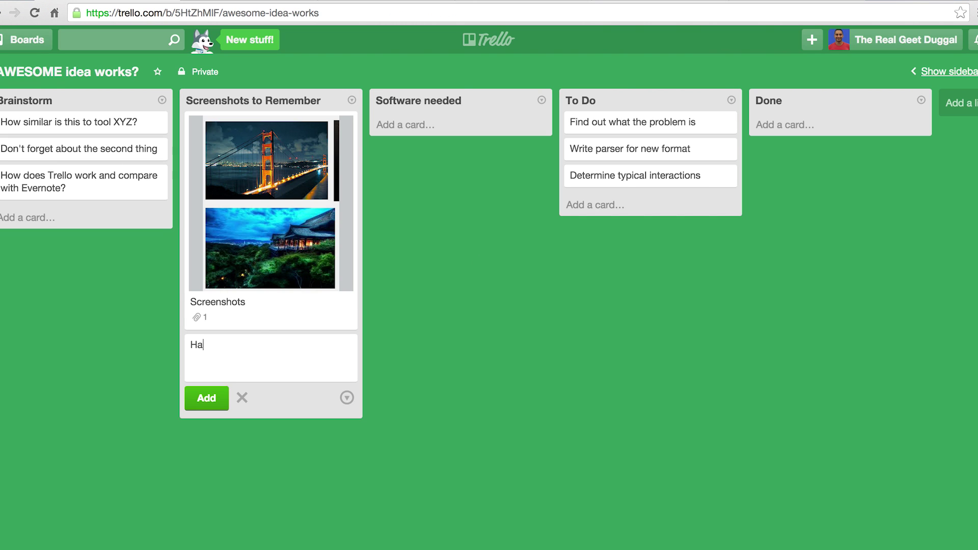
{"action": "type", "text": "ha"}
{"action": "key", "text": "Return"}
{"action": "left_click", "coordinate": [214, 345]}
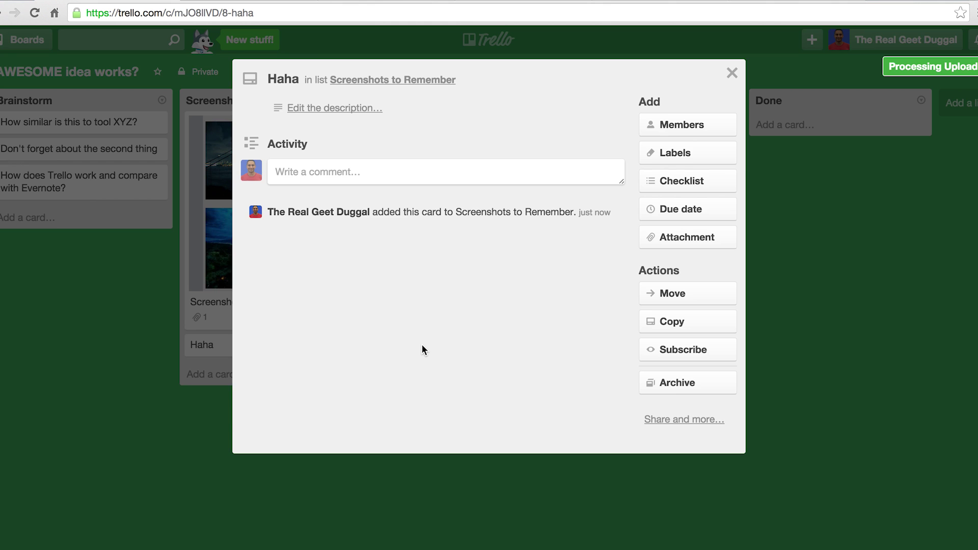
{"action": "left_click", "coordinate": [733, 73]}
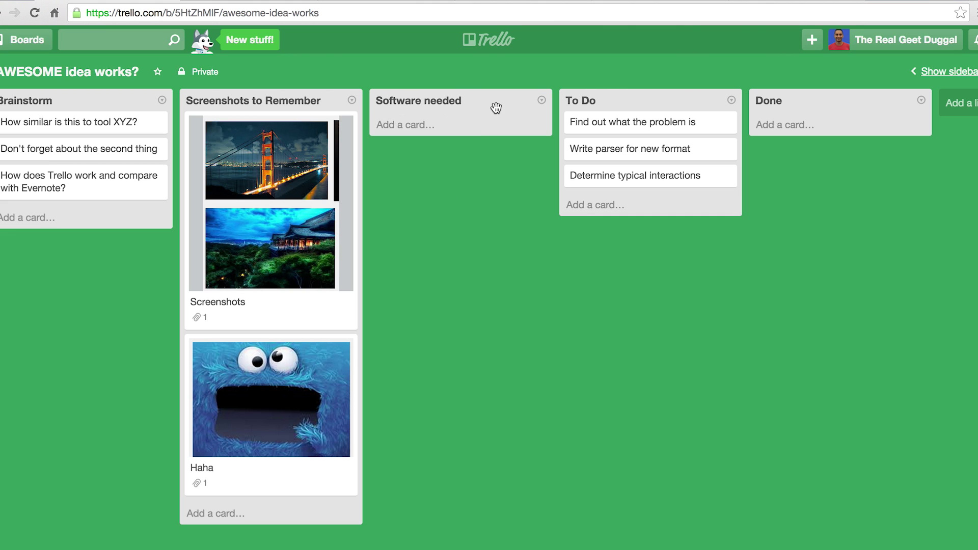
- Paste four software names into Software needed as four separate cards
{"action": "left_click", "coordinate": [472, 134]}
{"action": "type", "text": "Google Chrome Fasta Tools Adobe After Effects Rust Compiler"}
{"action": "left_click", "coordinate": [408, 202]}
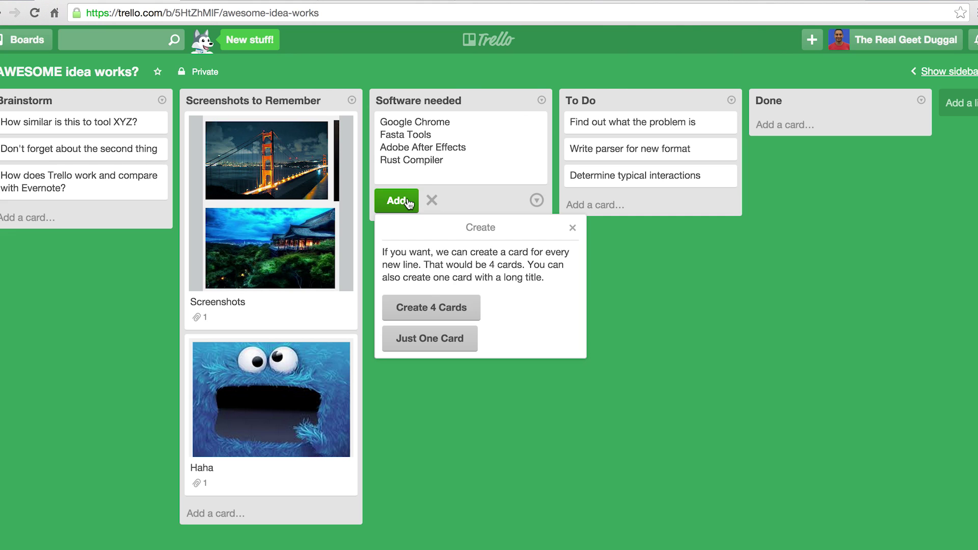
{"action": "left_click", "coordinate": [432, 308]}
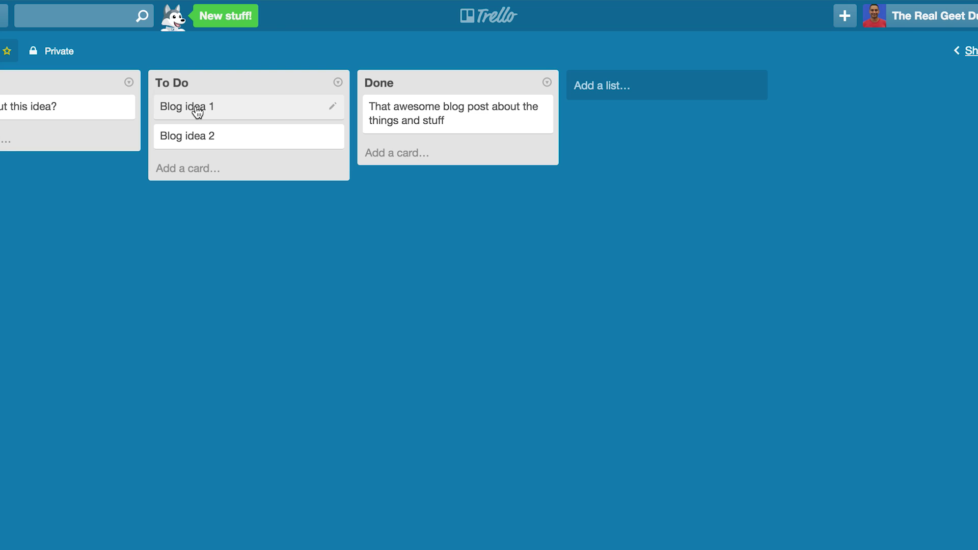
- Give the Blog idea 1 card a due date of November 28, 2014
{"action": "left_click", "coordinate": [197, 111]}
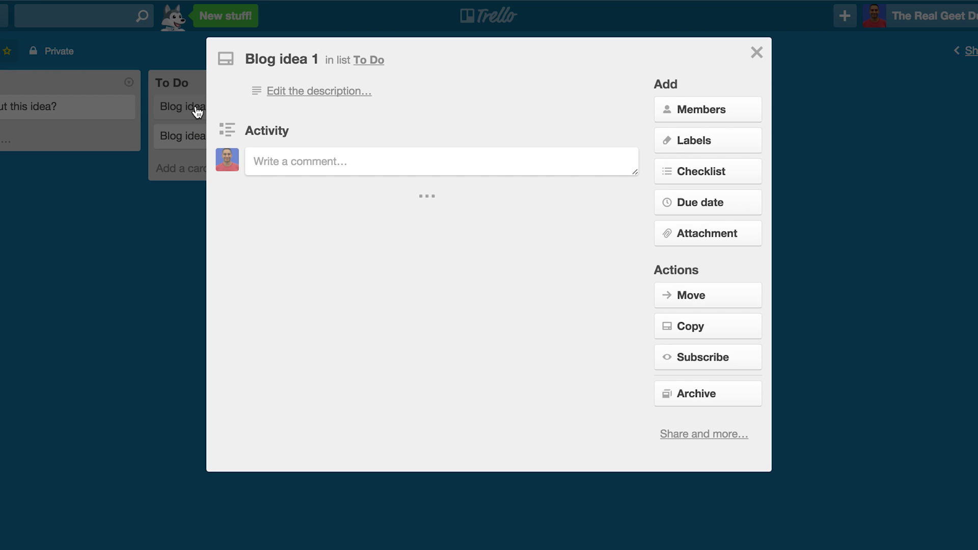
{"action": "left_click", "coordinate": [724, 209]}
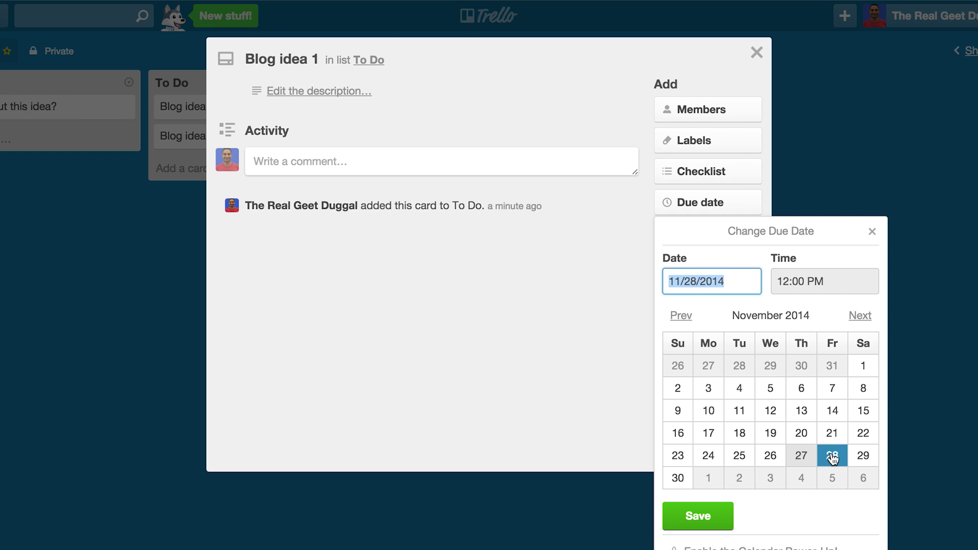
{"action": "left_click", "coordinate": [833, 458]}
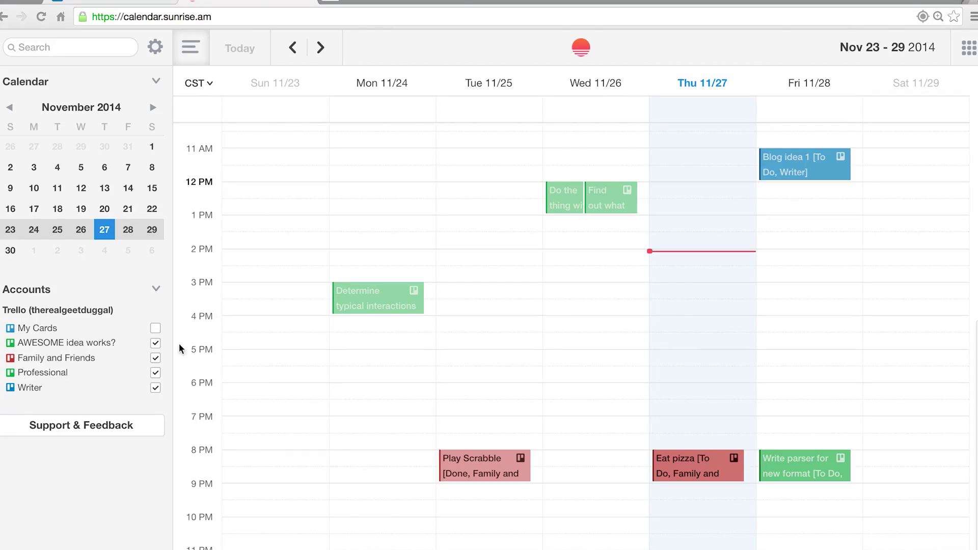
- Hide, then show again, the AWESOME idea works? and Family and Friends board events
{"action": "left_click", "coordinate": [156, 344]}
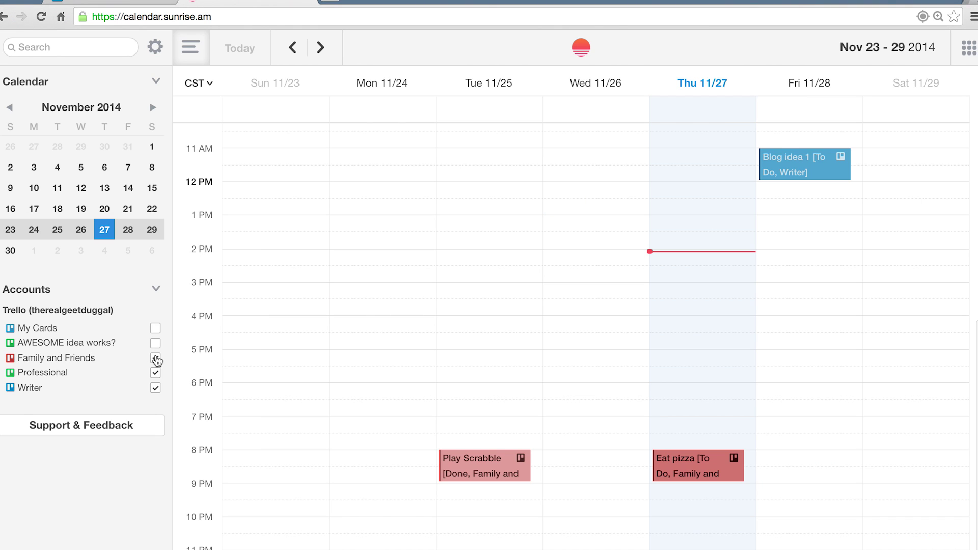
{"action": "left_click", "coordinate": [156, 358]}
{"action": "left_click", "coordinate": [155, 343]}
{"action": "left_click", "coordinate": [156, 358]}
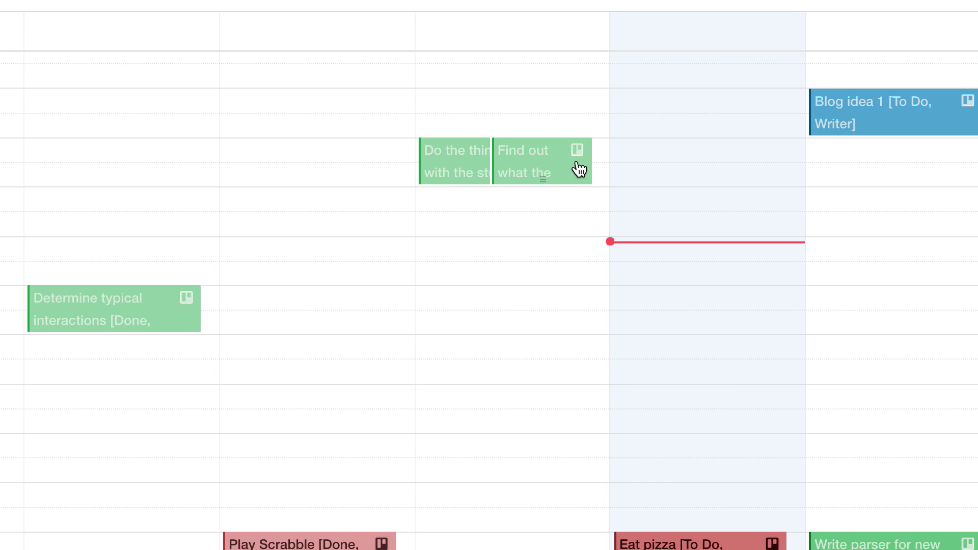
- Move Find out what the problem is to Thursday 3:30pm, then check month and week views
{"action": "left_click_drag", "start_coordinate": [580, 169], "coordinate": [689, 342]}
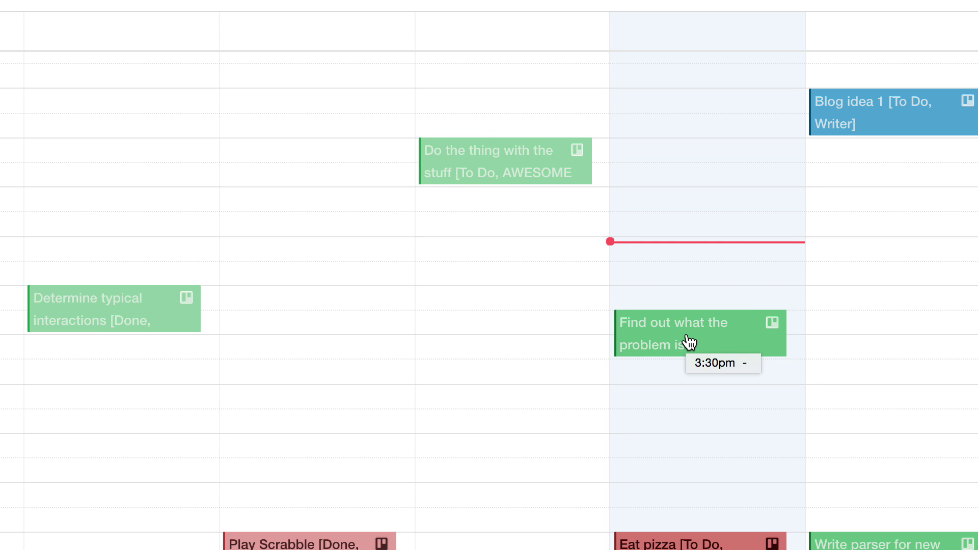
{"action": "left_click", "coordinate": [689, 342]}
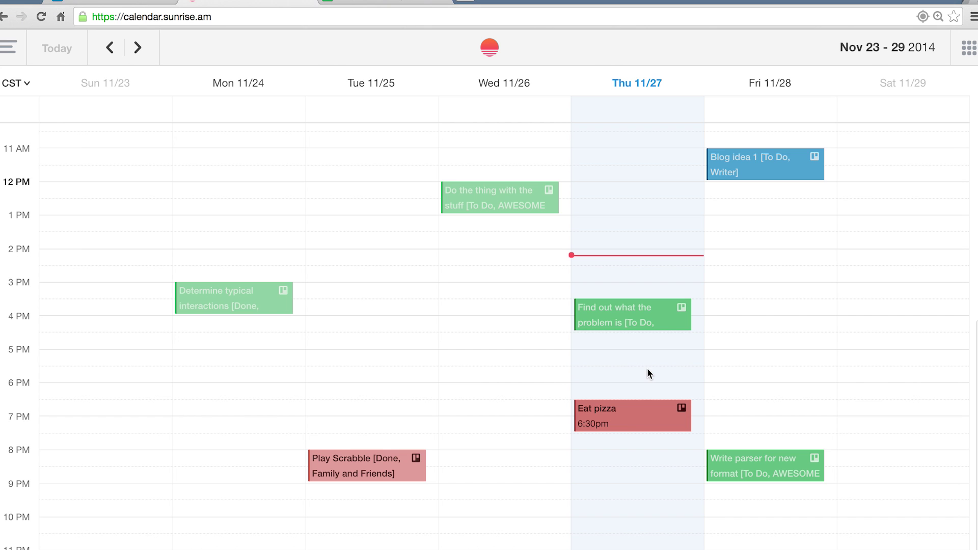
{"action": "left_click", "coordinate": [969, 49]}
{"action": "left_click", "coordinate": [969, 48]}
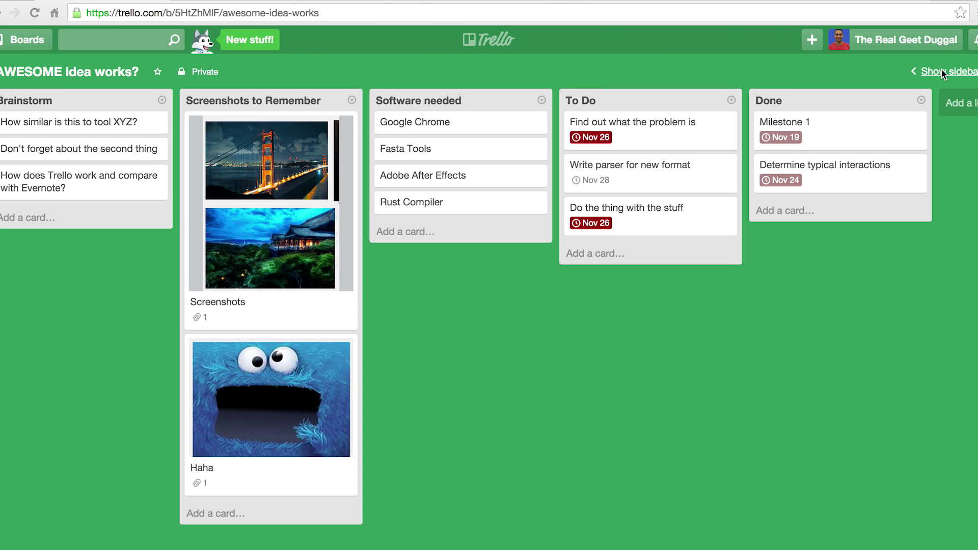
- Enable the Calendar power-up on AWESOME idea works? and show its cards by due date
{"action": "left_click", "coordinate": [941, 69]}
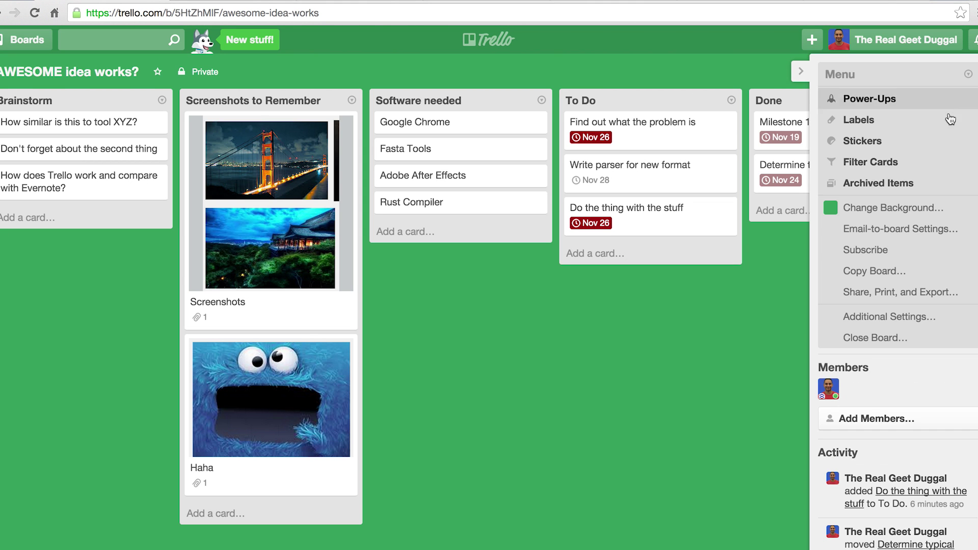
{"action": "left_click", "coordinate": [909, 105]}
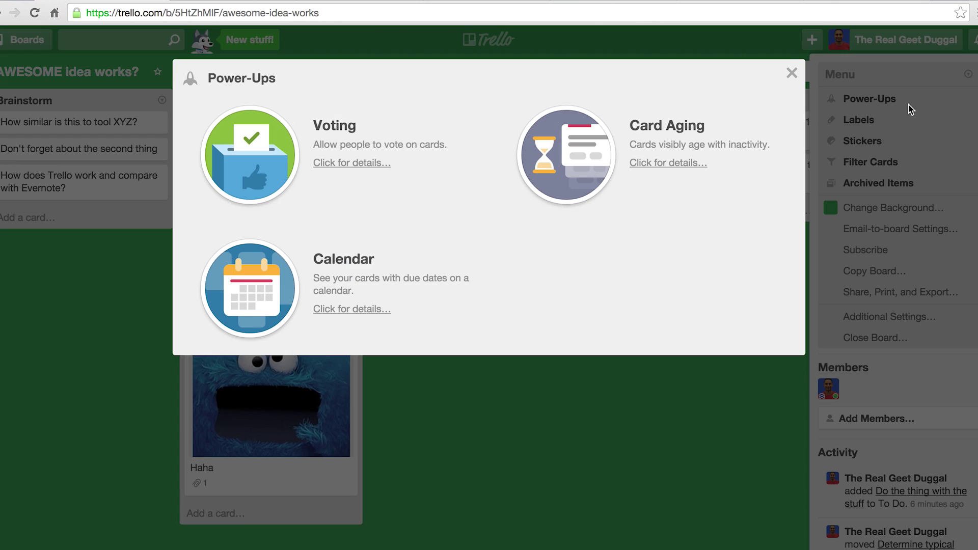
{"action": "left_click", "coordinate": [281, 326]}
{"action": "left_click", "coordinate": [415, 232]}
{"action": "left_click", "coordinate": [791, 76]}
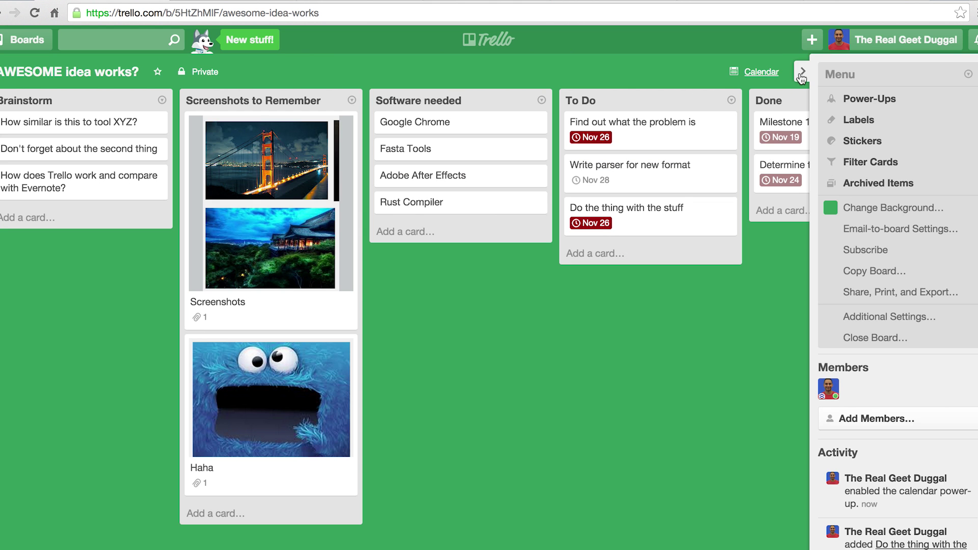
{"action": "left_click", "coordinate": [860, 71]}
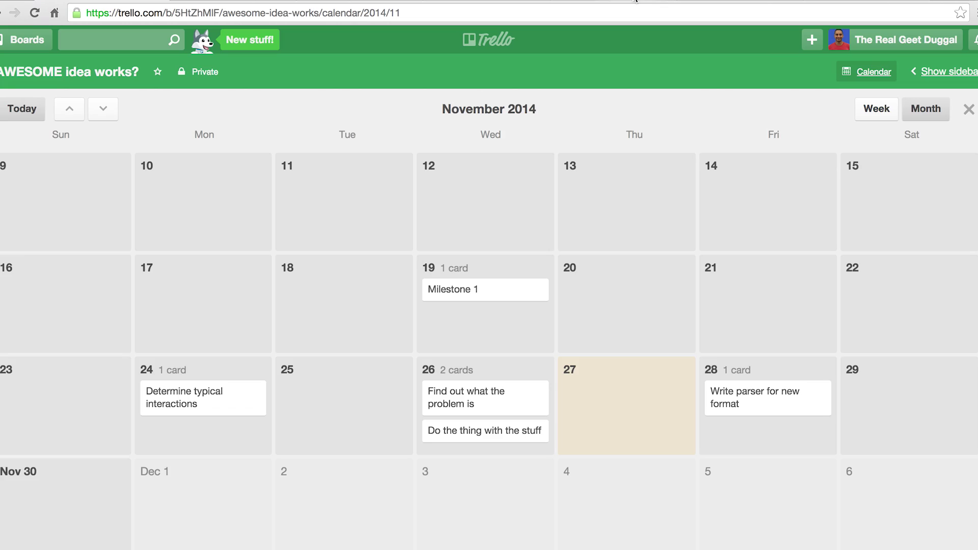